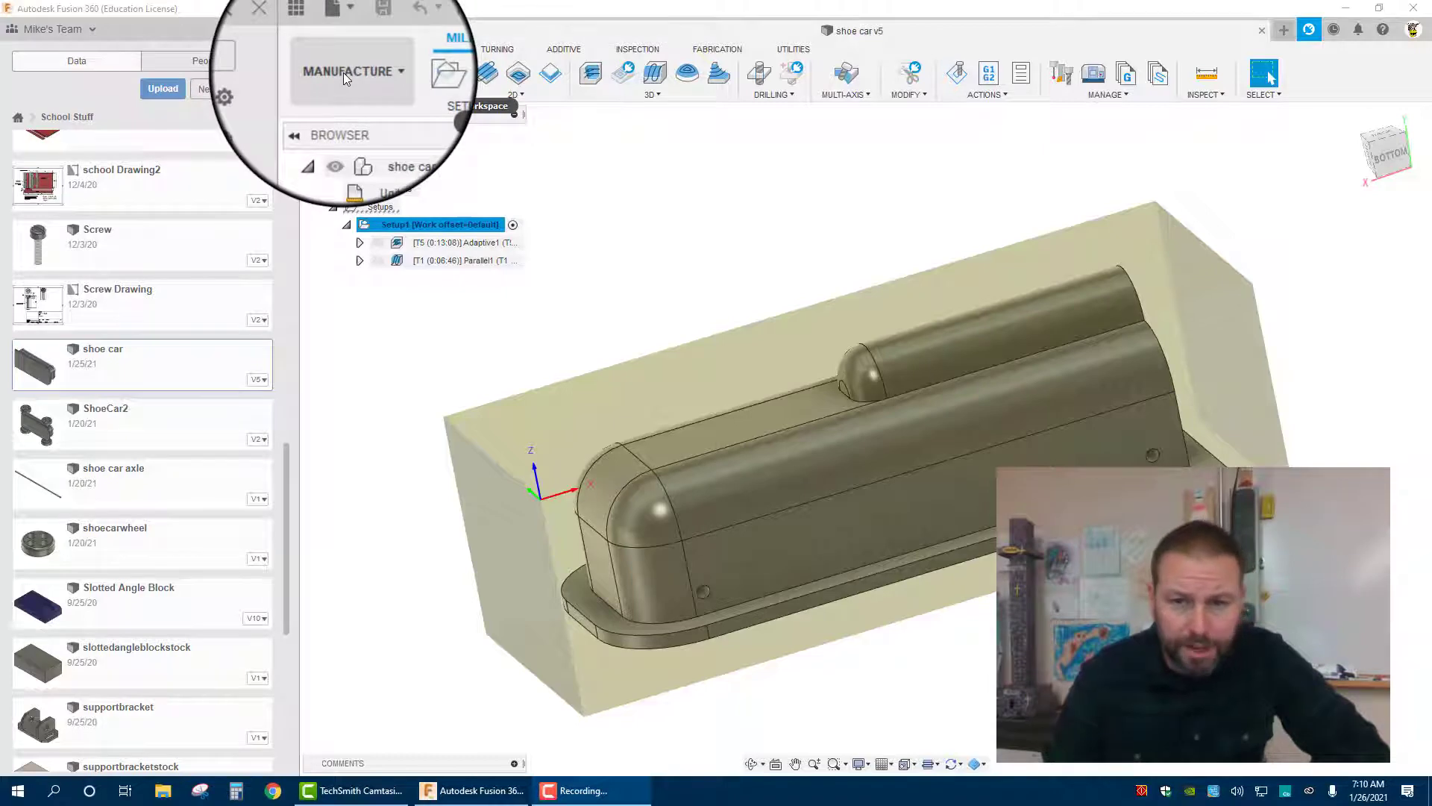
Open the T5 3/8 End Mill from the tool library, check its post processor tool number and offsets, and close the library.
left_click(1058, 69)
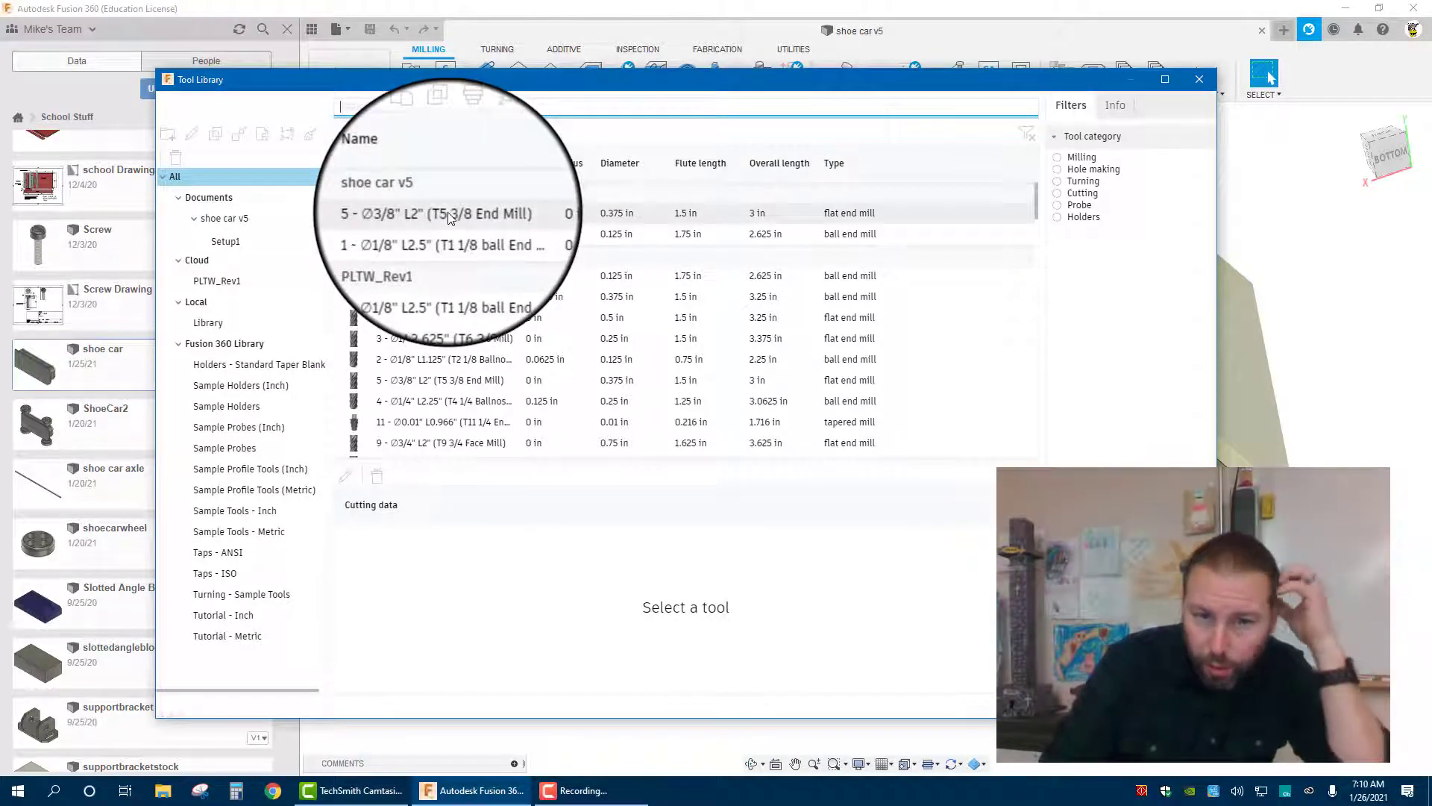
left_click(630, 216)
right_click(640, 215)
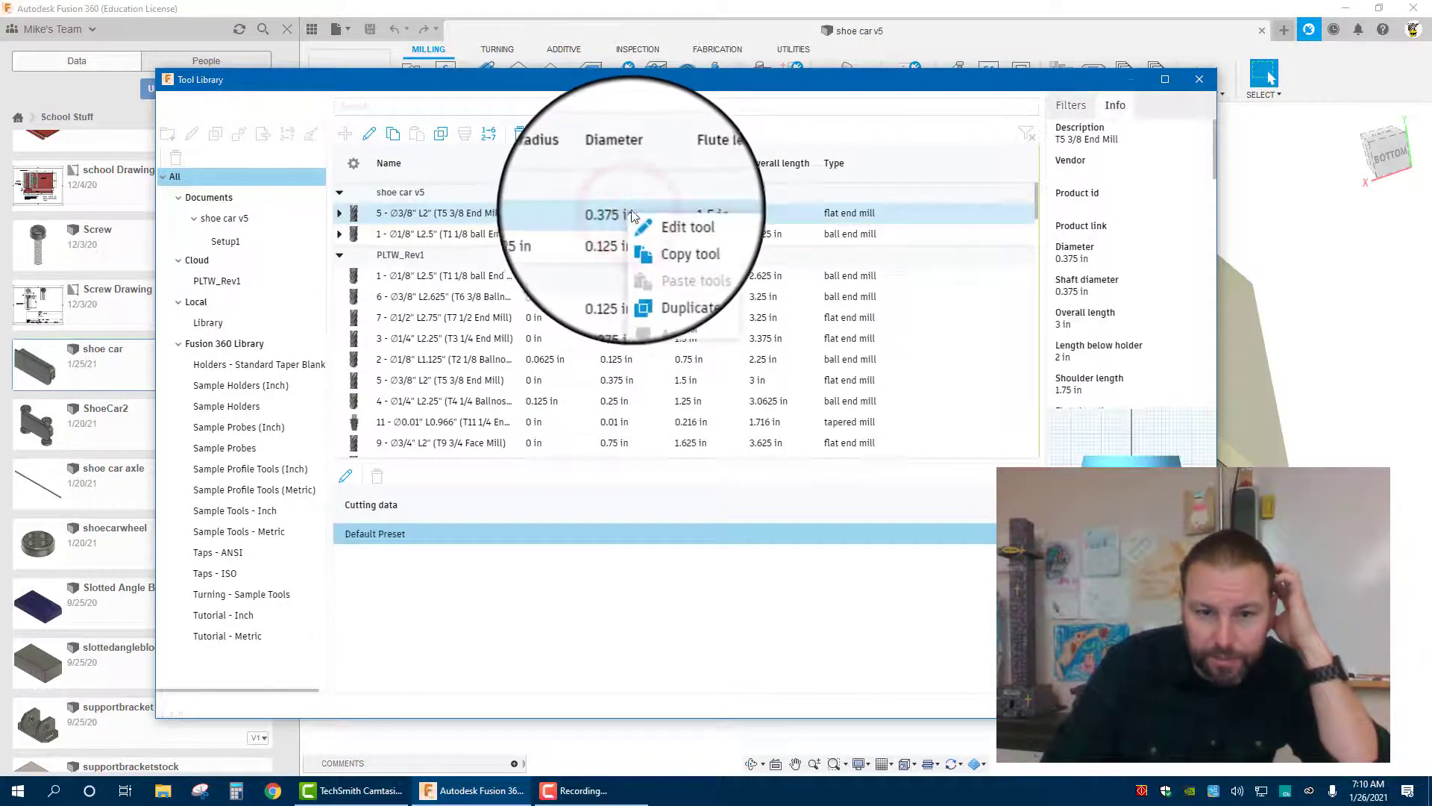
left_click(669, 221)
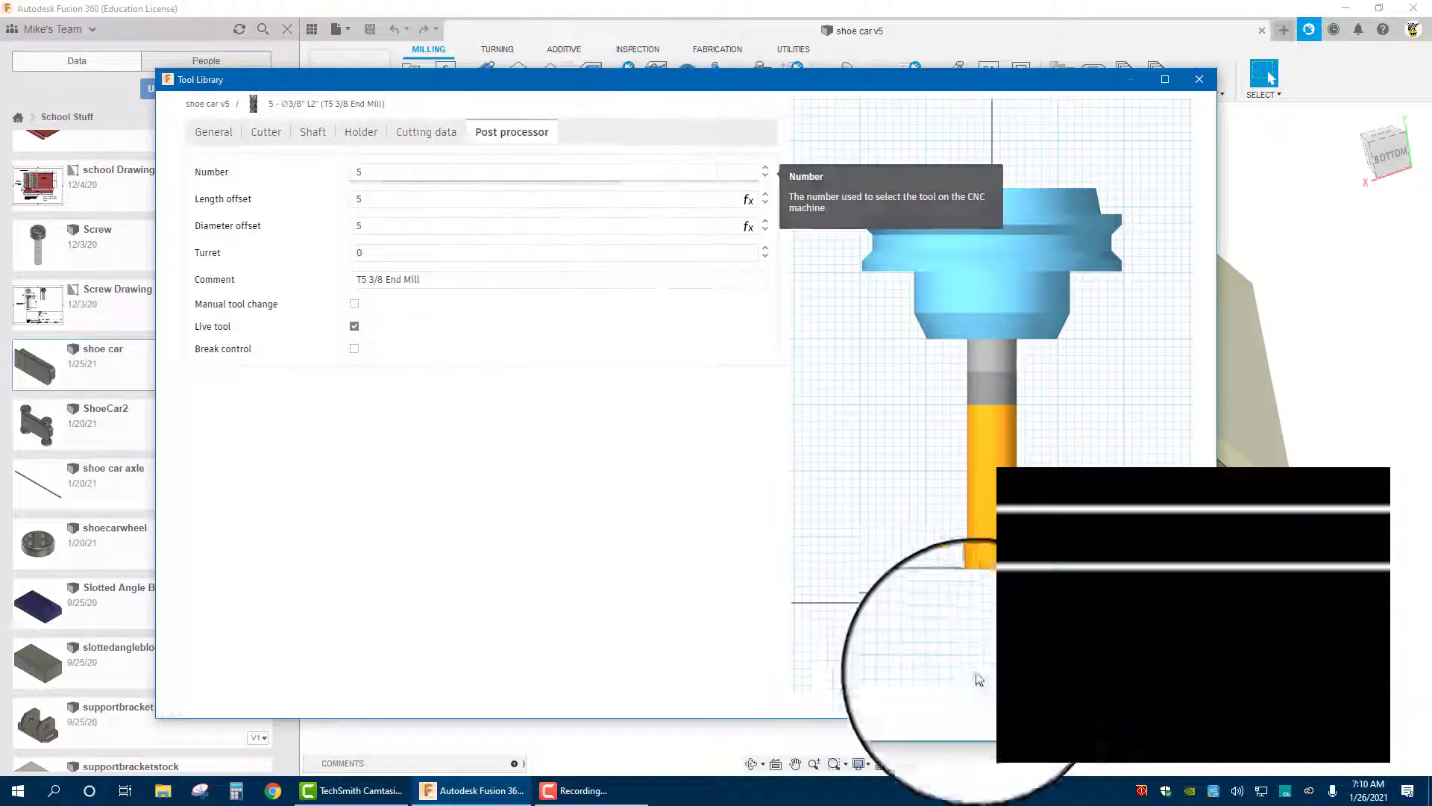
left_click(1102, 697)
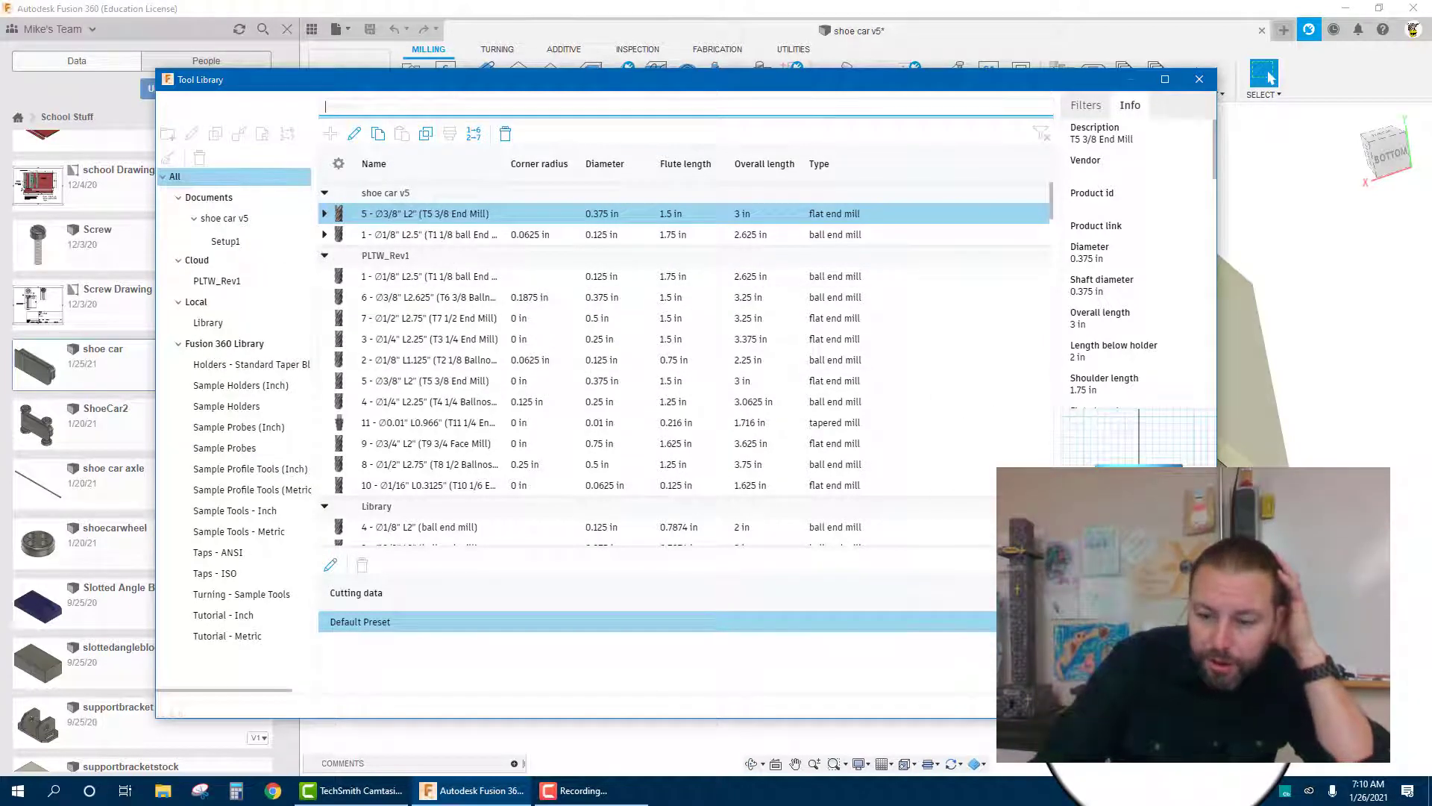
key("Escape")
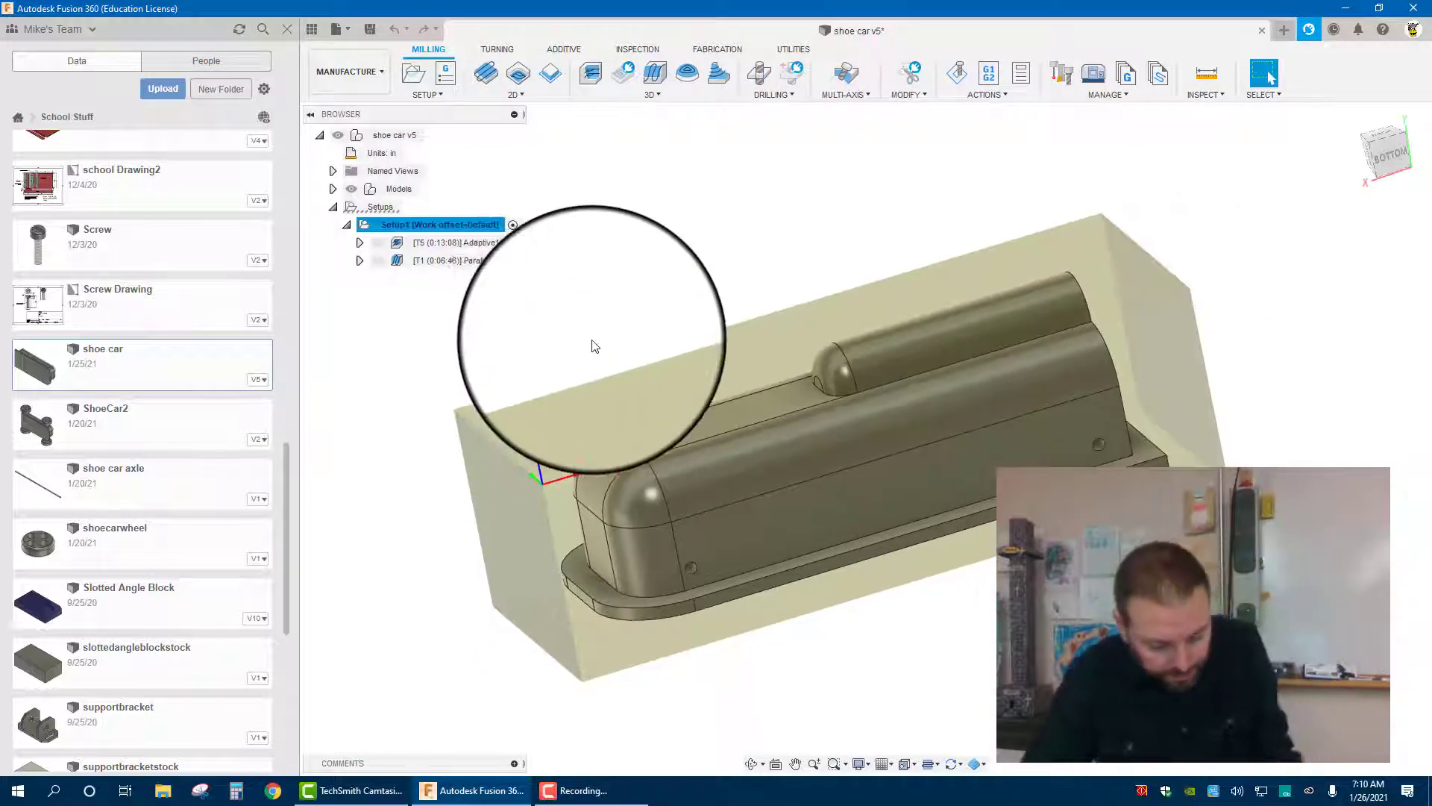
Open the Adaptive1 operation for editing and review its tool, feed and speed settings.
middle_click_drag(673, 375, 639, 382, "shift")
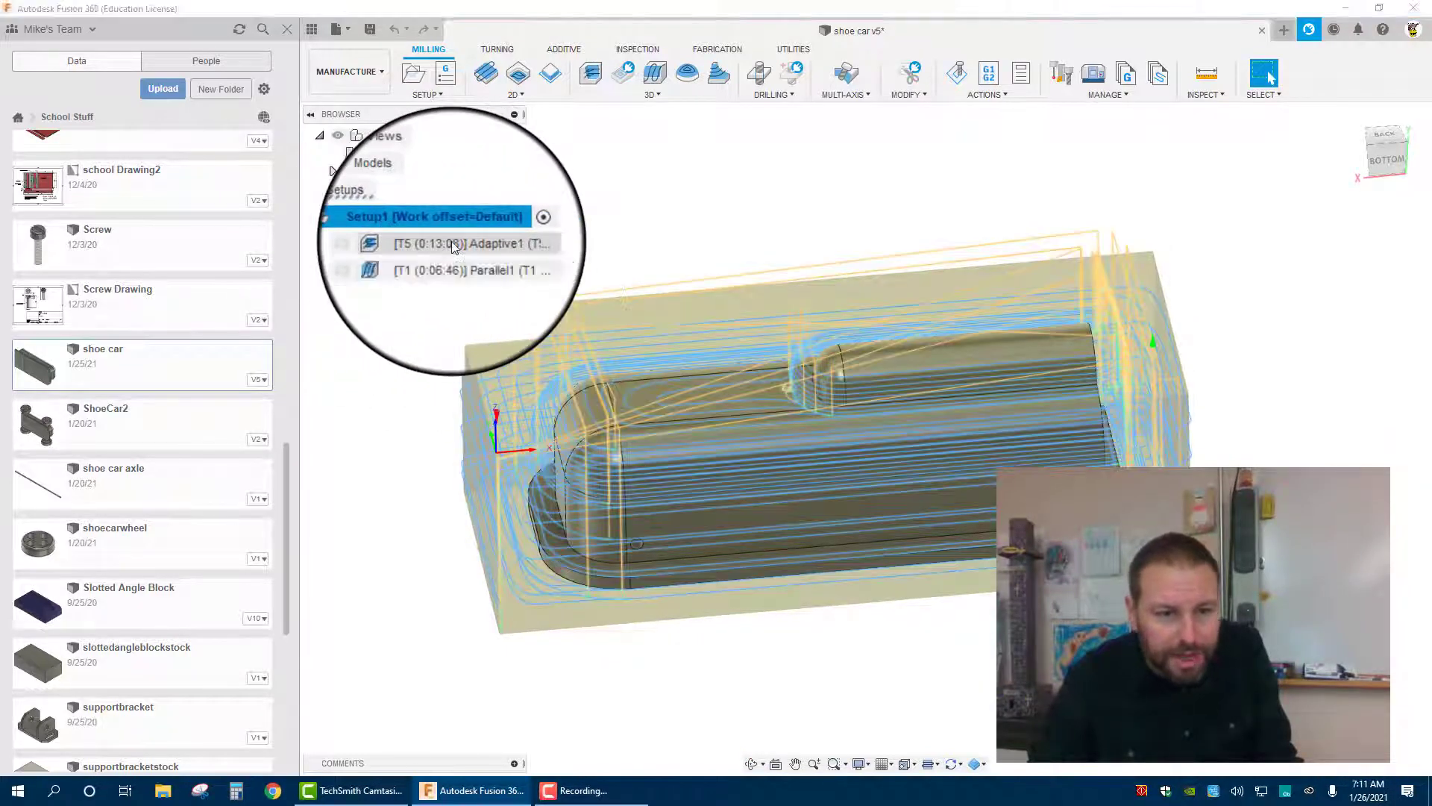
right_click(453, 246)
left_click(482, 249)
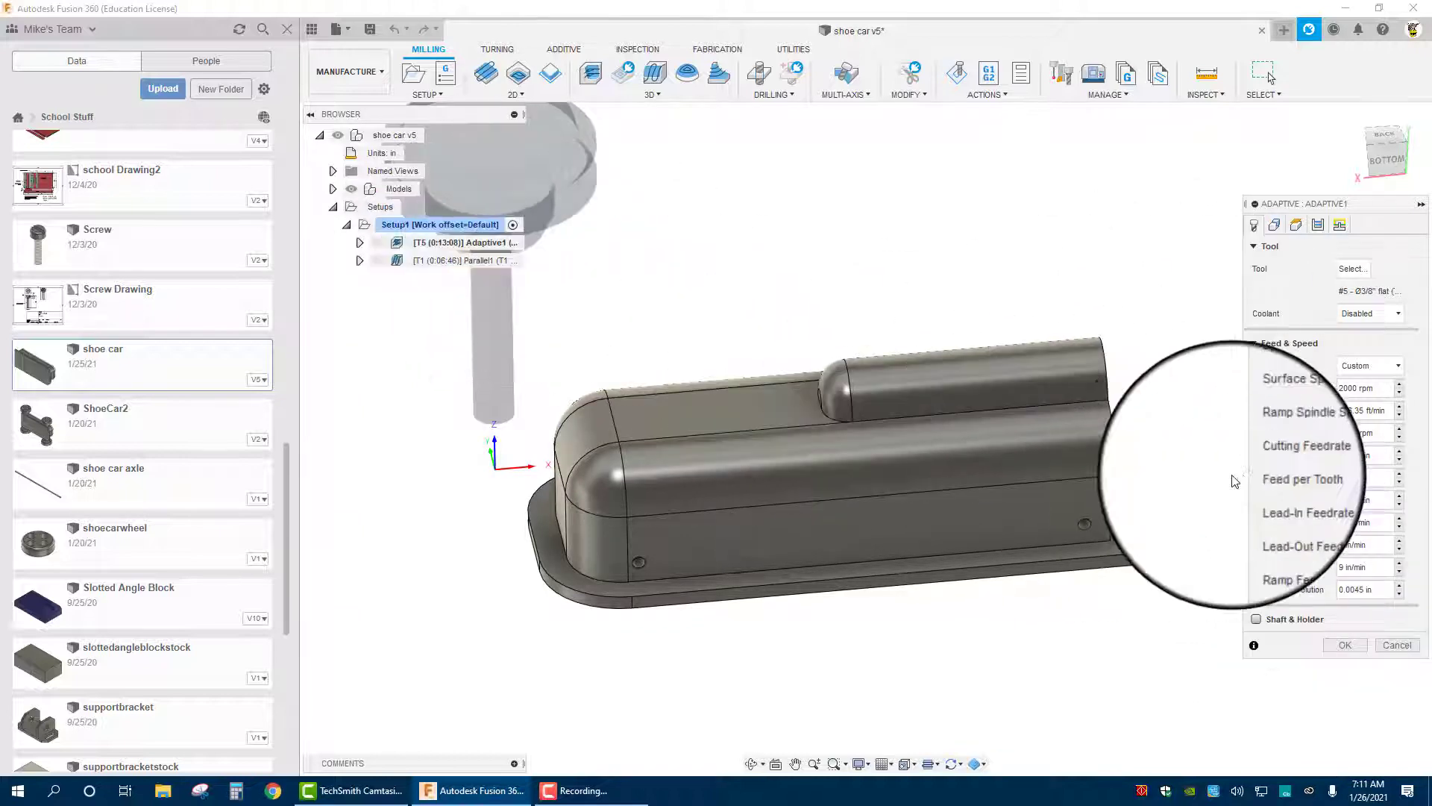
middle_click_drag(1134, 277, 1032, 311)
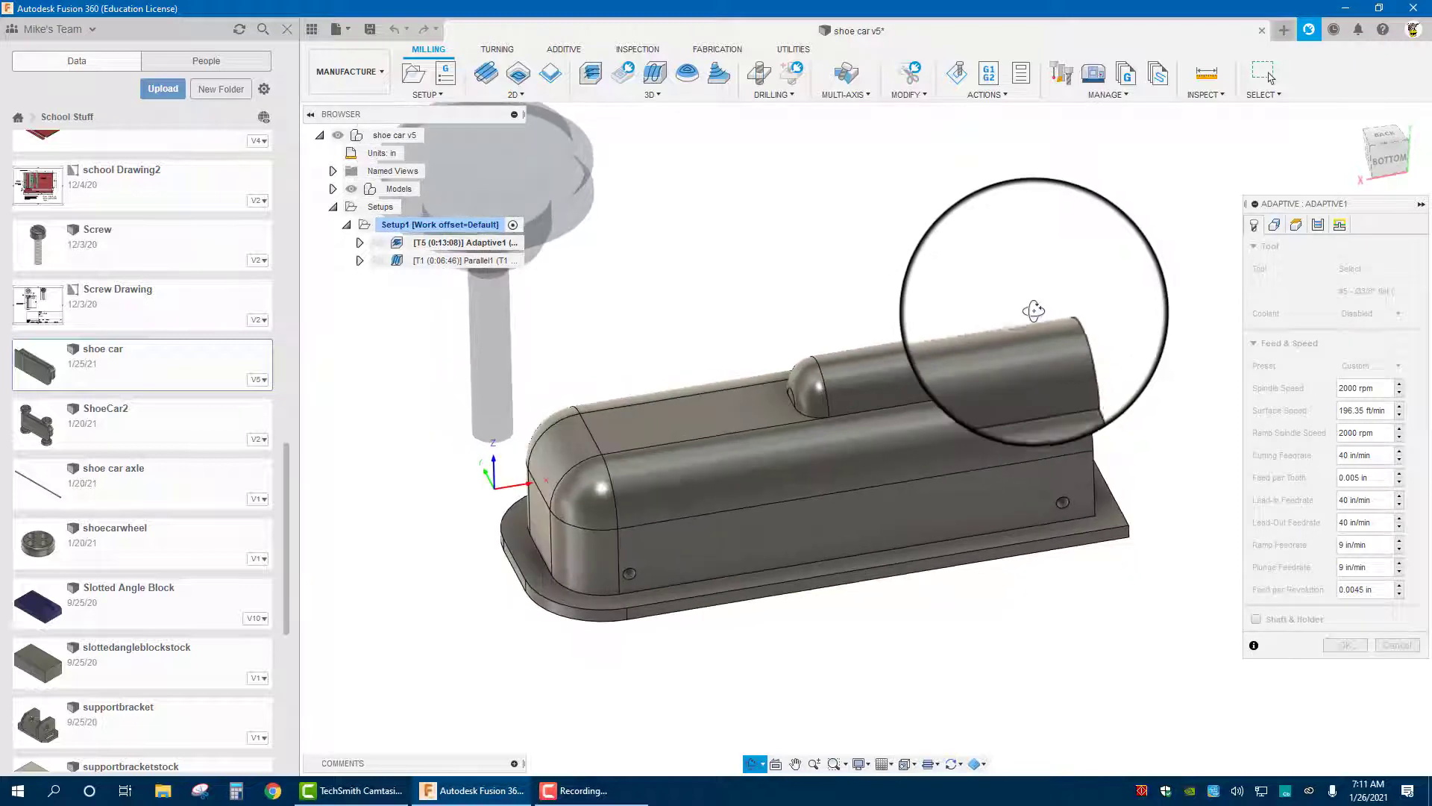
Review Adaptive1's passes, including tolerance, stock to leave and smoothing, accept the operation, and inspect its toolpath around the car body.
left_click(1315, 226)
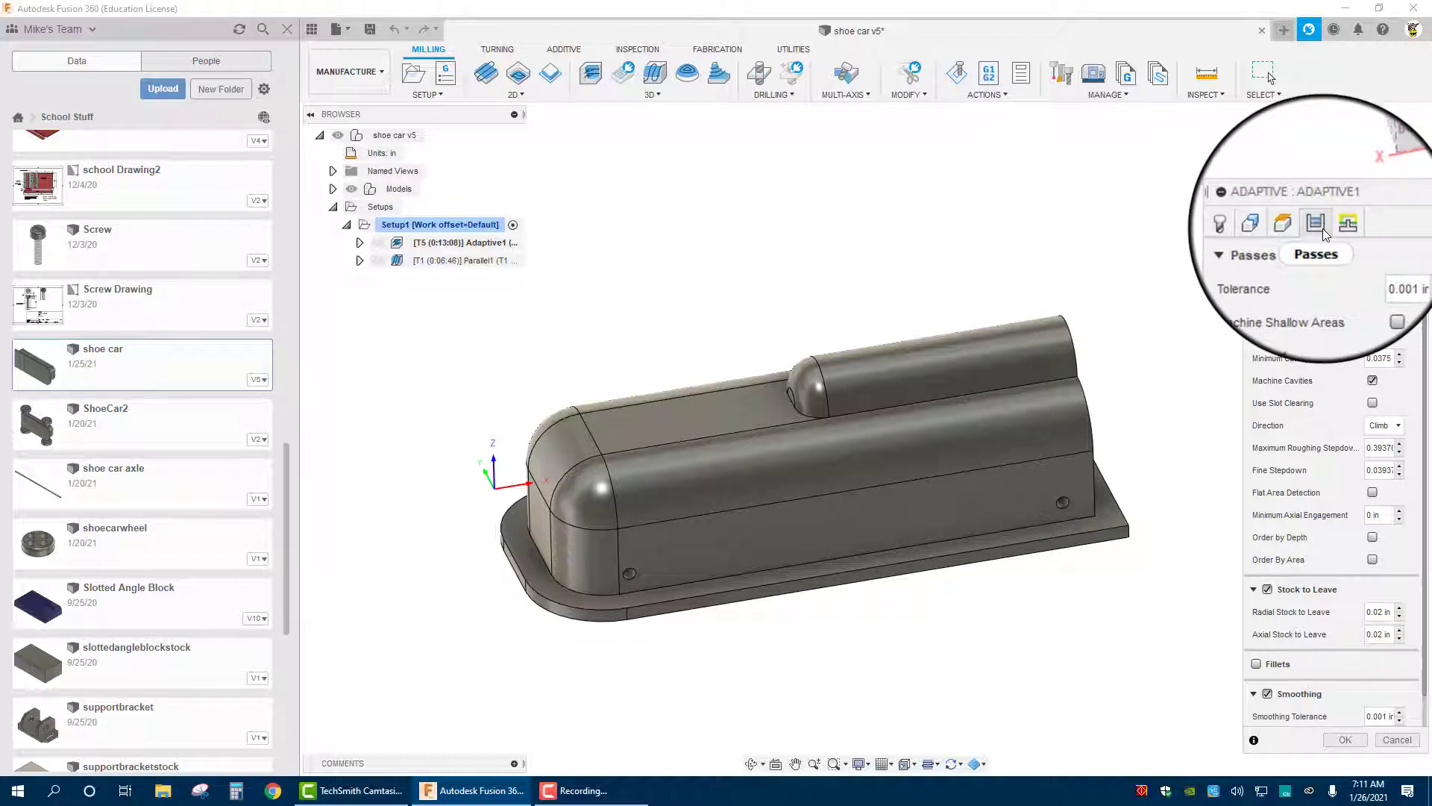
scroll(1313, 284, "down", 2)
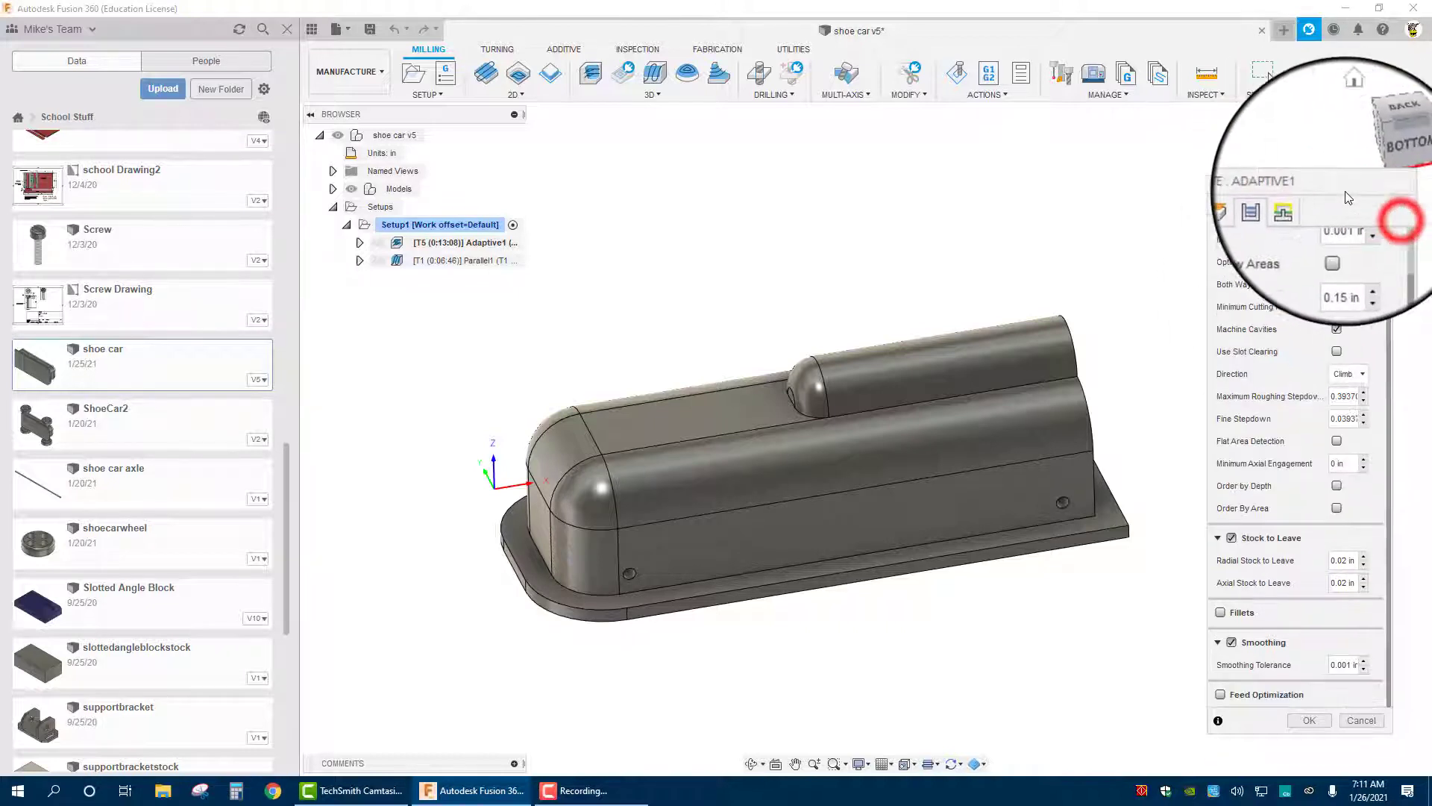
left_click_drag(1383, 212, 1323, 182)
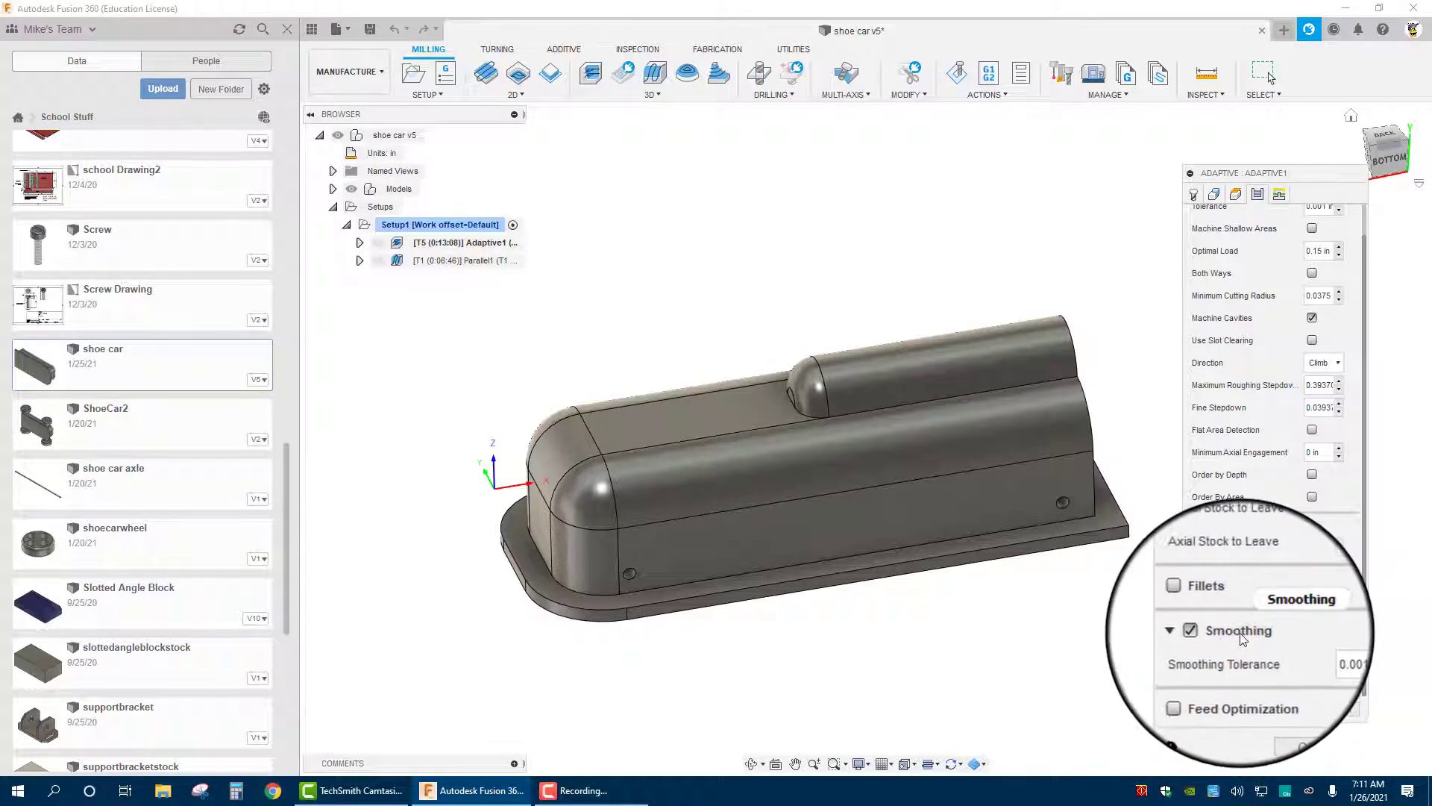
mouse_move(1239, 634)
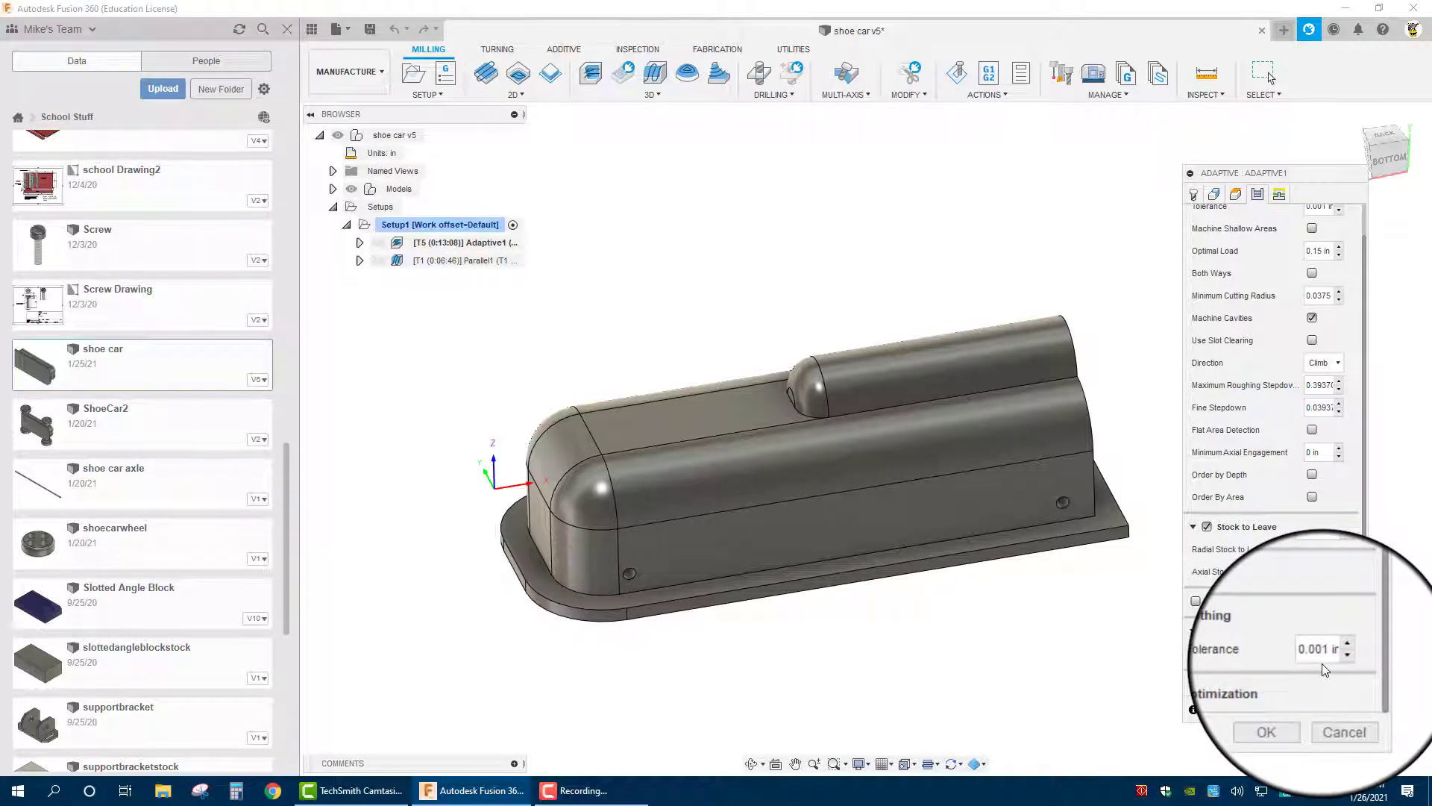
scroll(1298, 358, "up", 1)
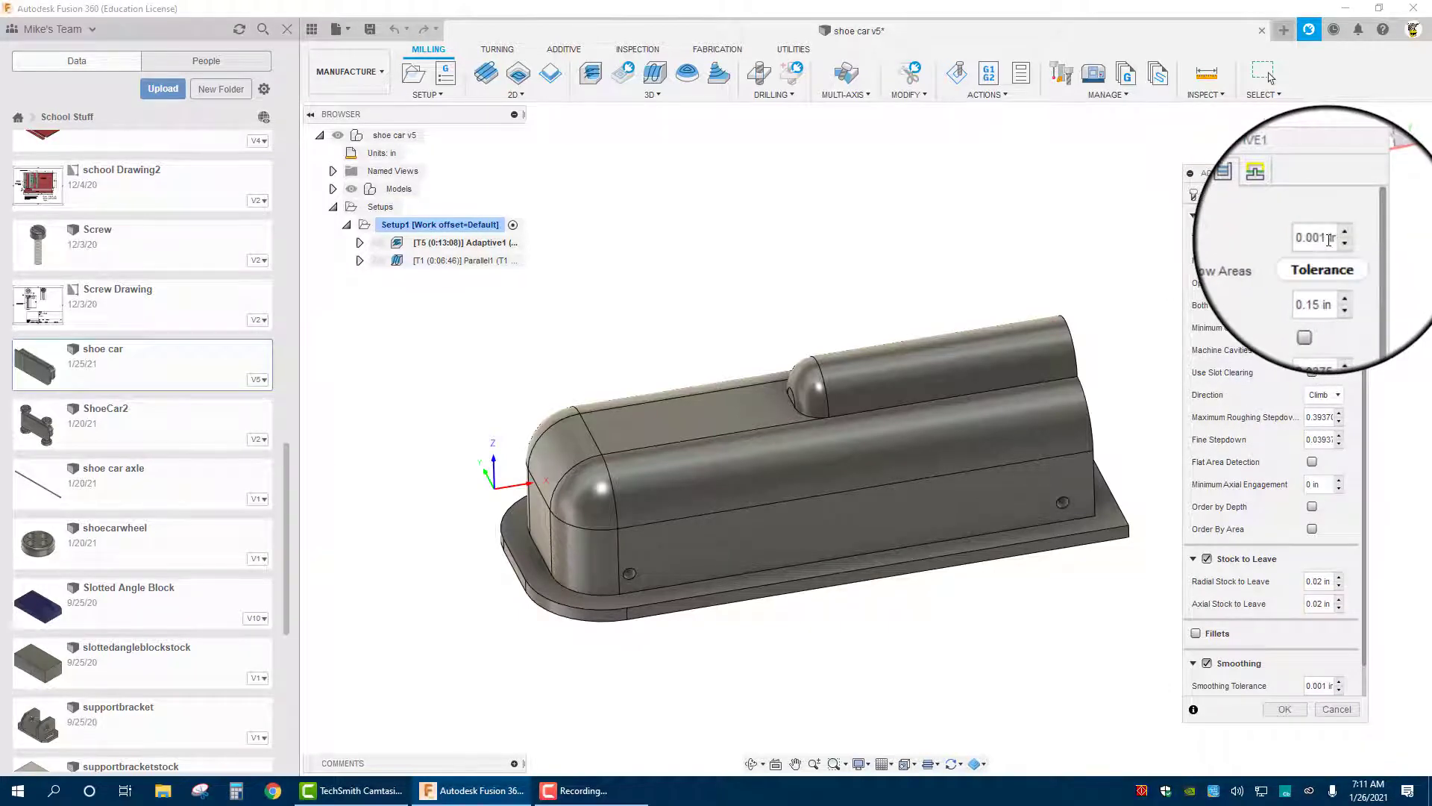
mouse_move(1329, 239)
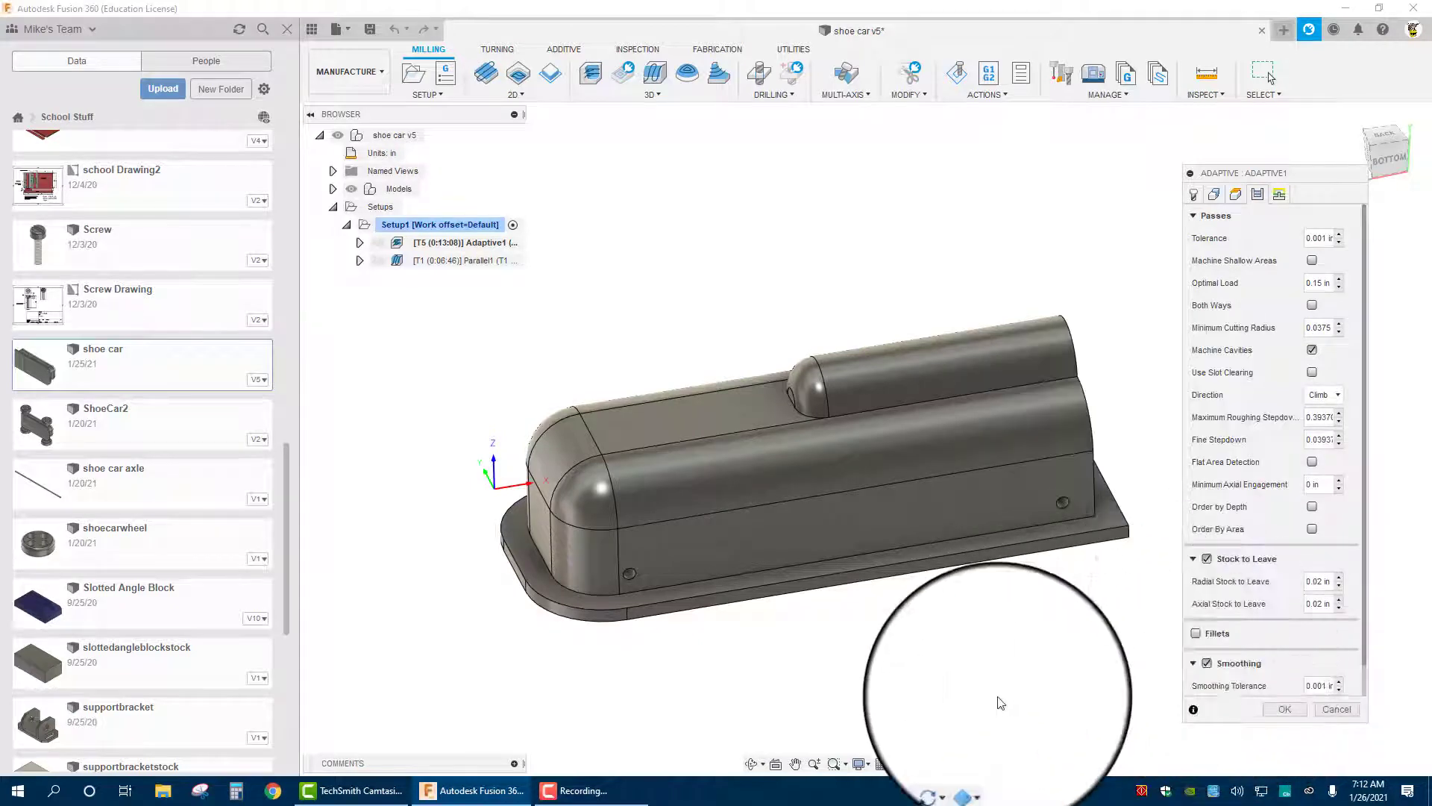
left_click(1283, 709)
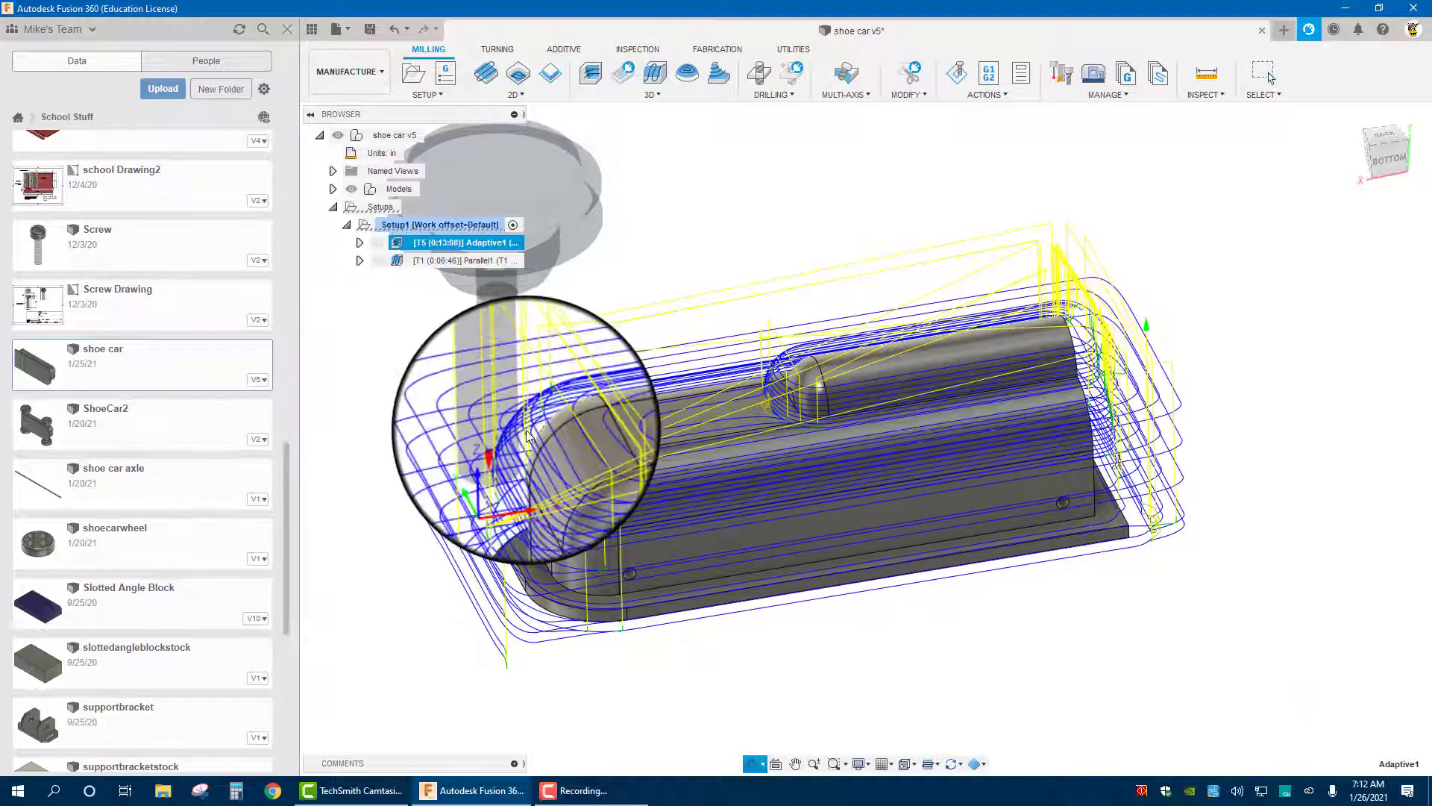
middle_click_drag(492, 435, 506, 466, "shift")
left_click(710, 203)
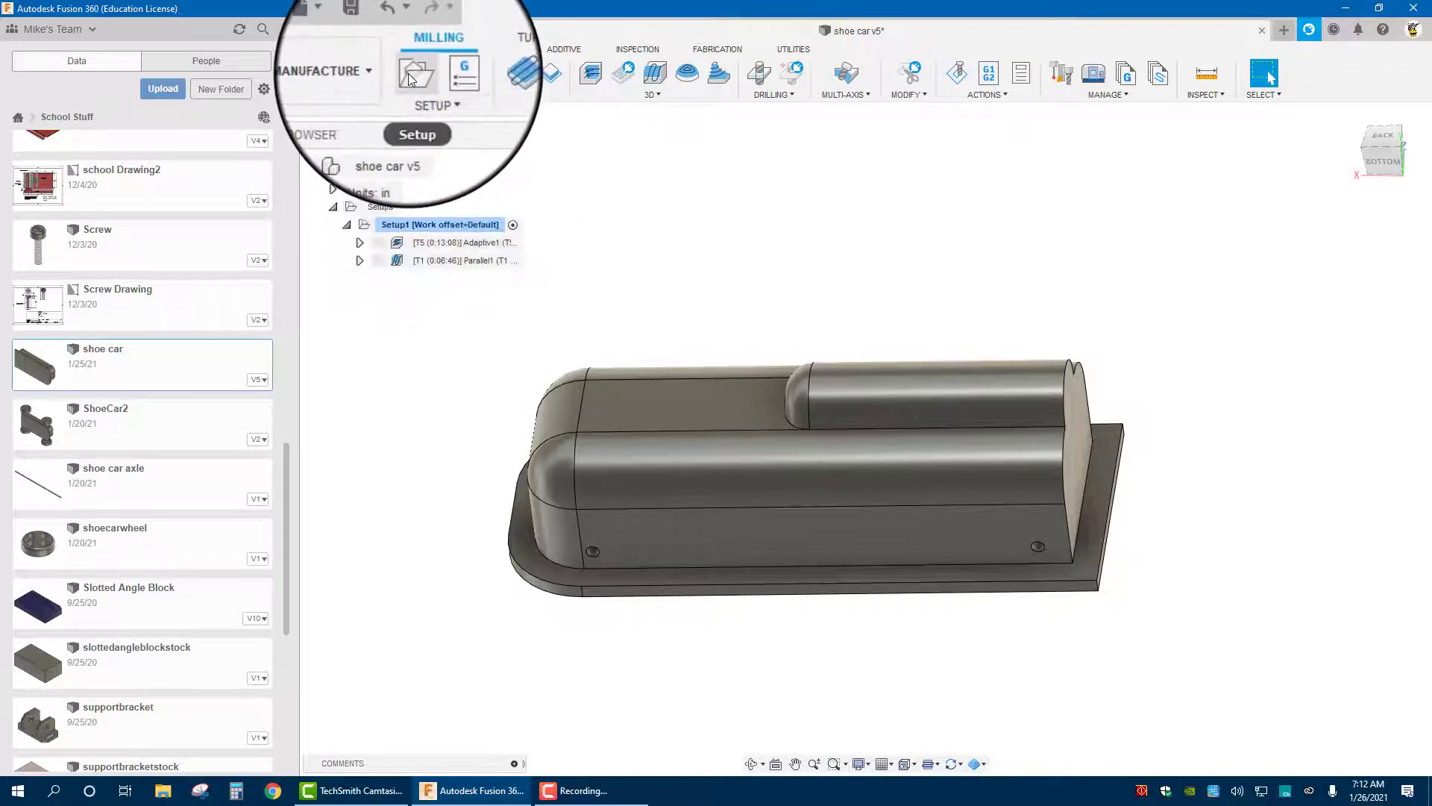
Open Setup1 for editing and examine its work coordinate system, checking the axis directions and the stock box point used as origin.
right_click(441, 226)
left_click(463, 243)
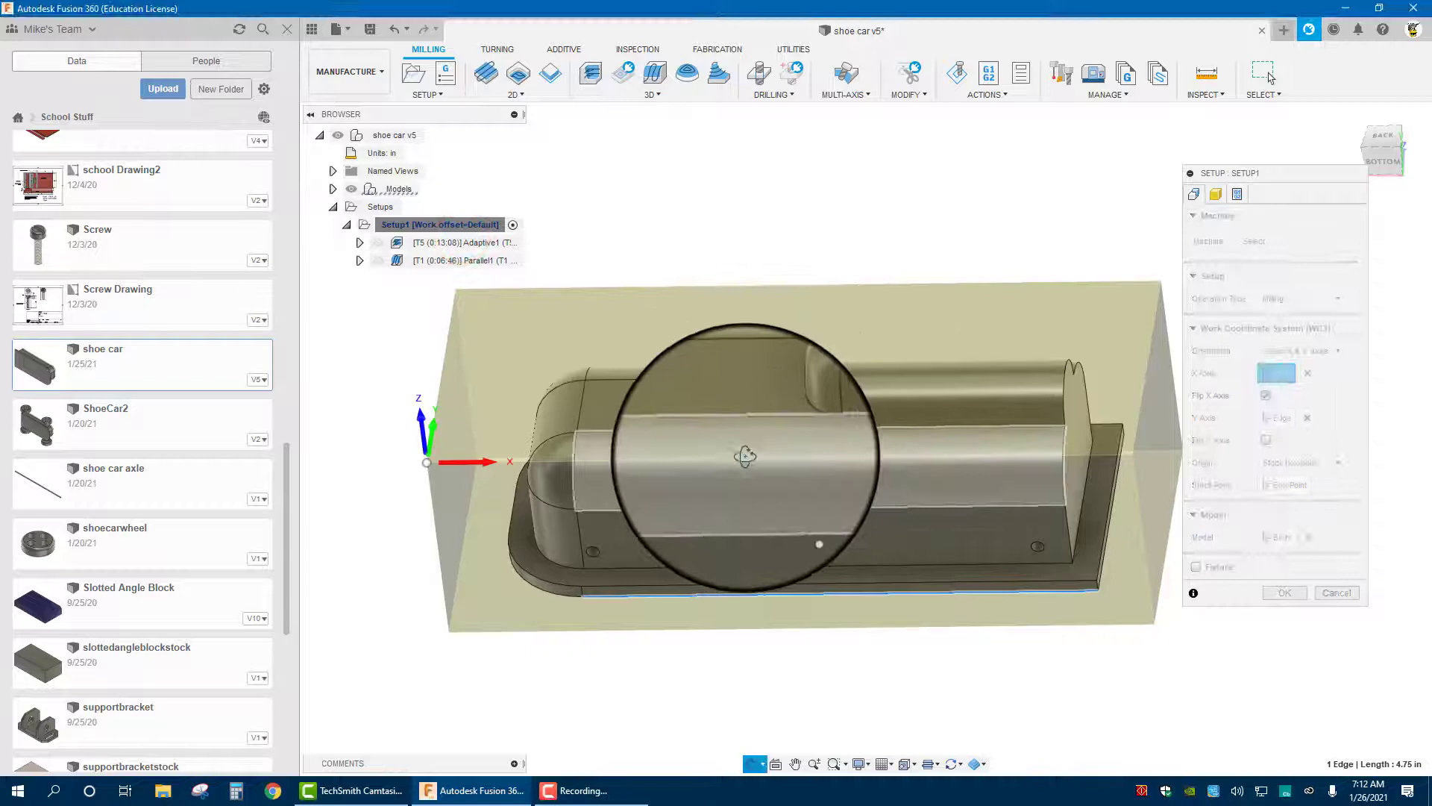
mouse_move(745, 457)
middle_mouse_down("shift")
mouse_move(754, 428)
mouse_move(751, 441)
middle_mouse_up("shift")
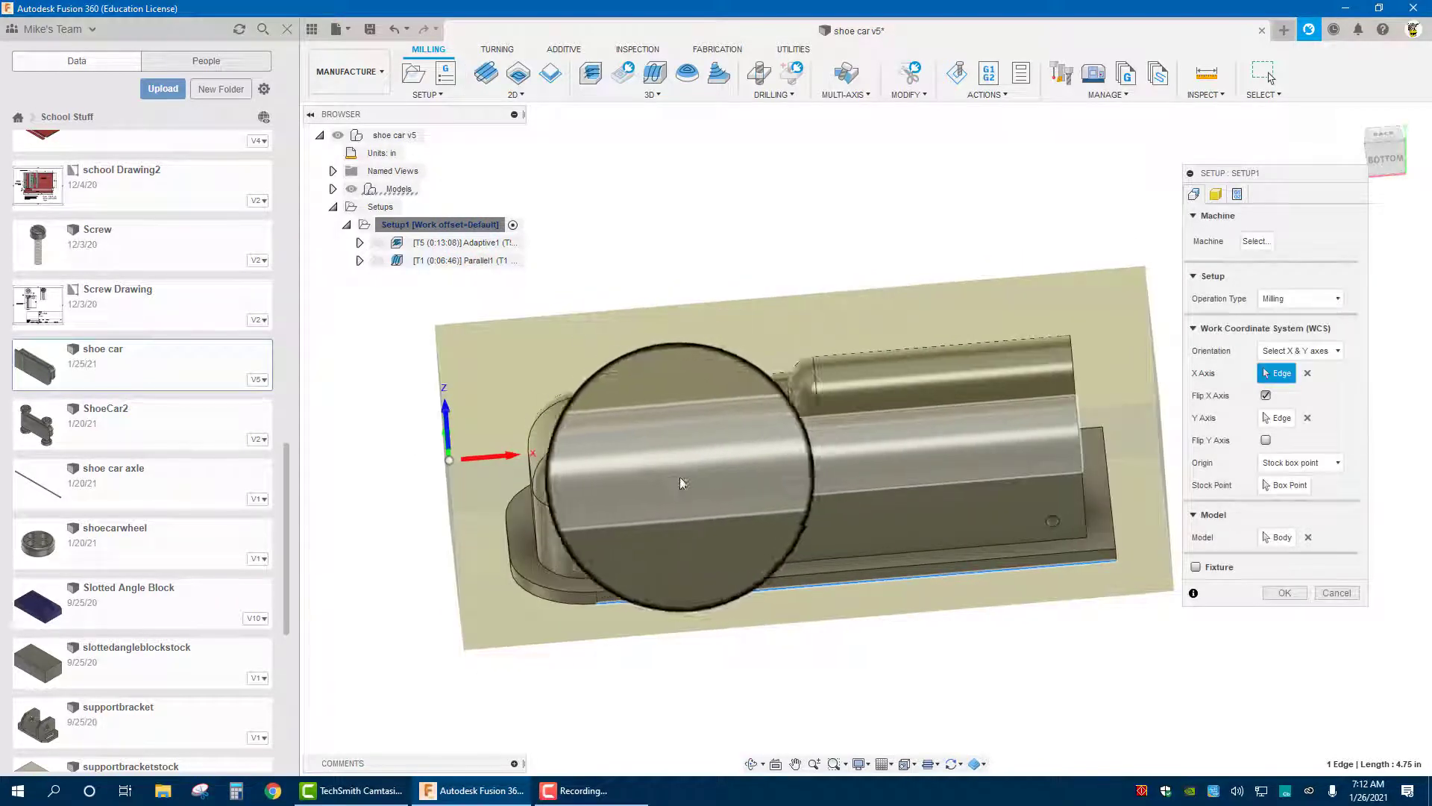
middle_click_drag(680, 482, 681, 433, "shift")
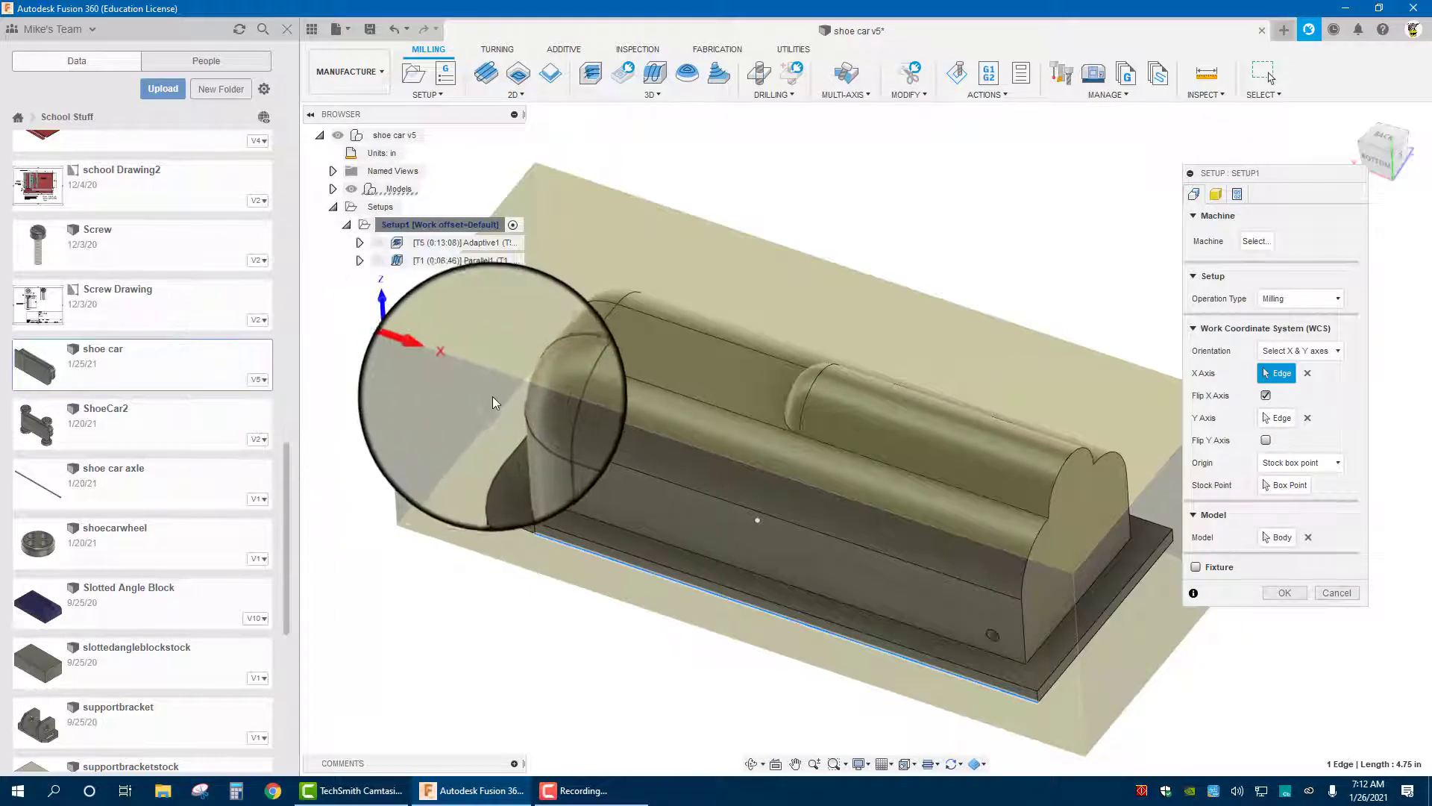
middle_click_drag(493, 396, 544, 448)
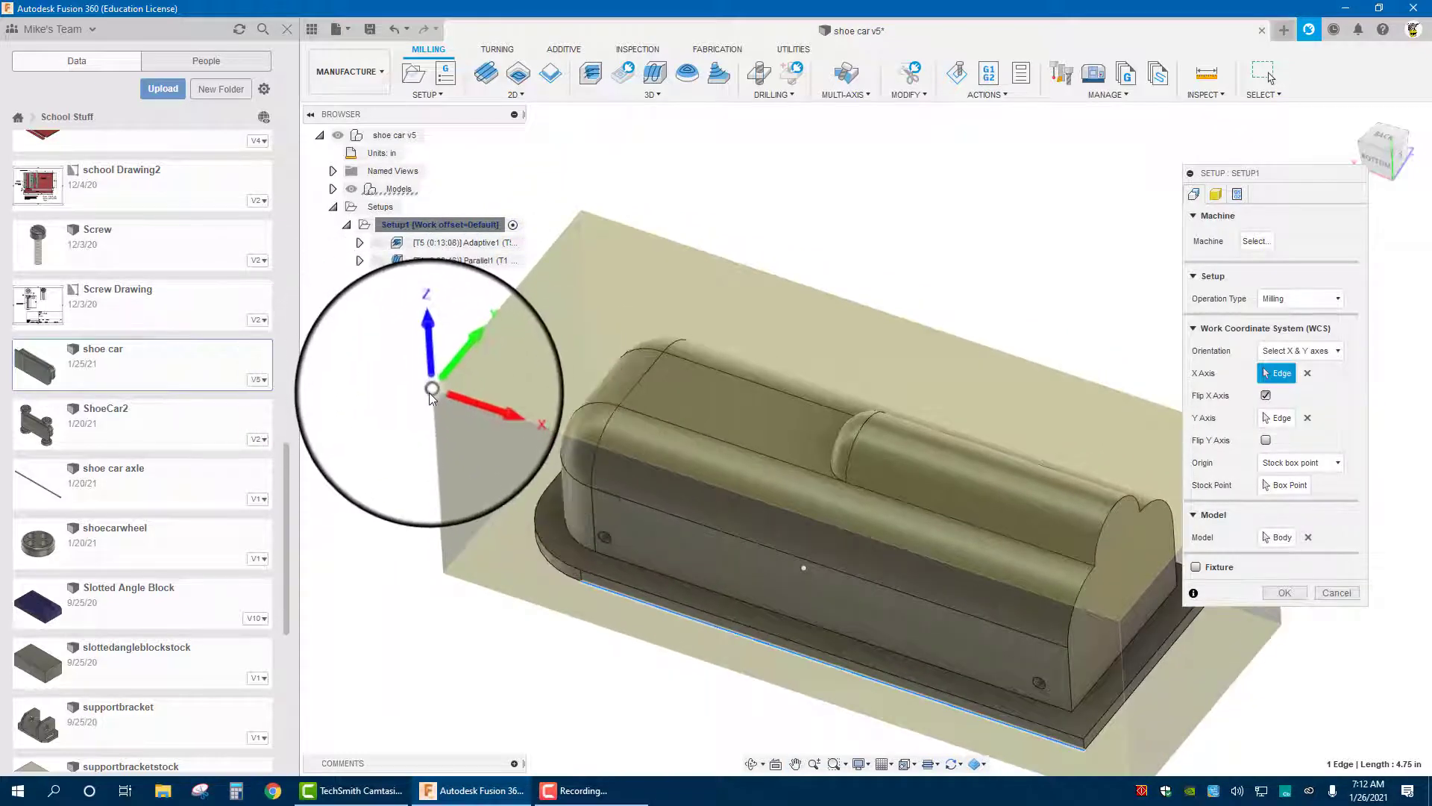
left_click(1284, 485)
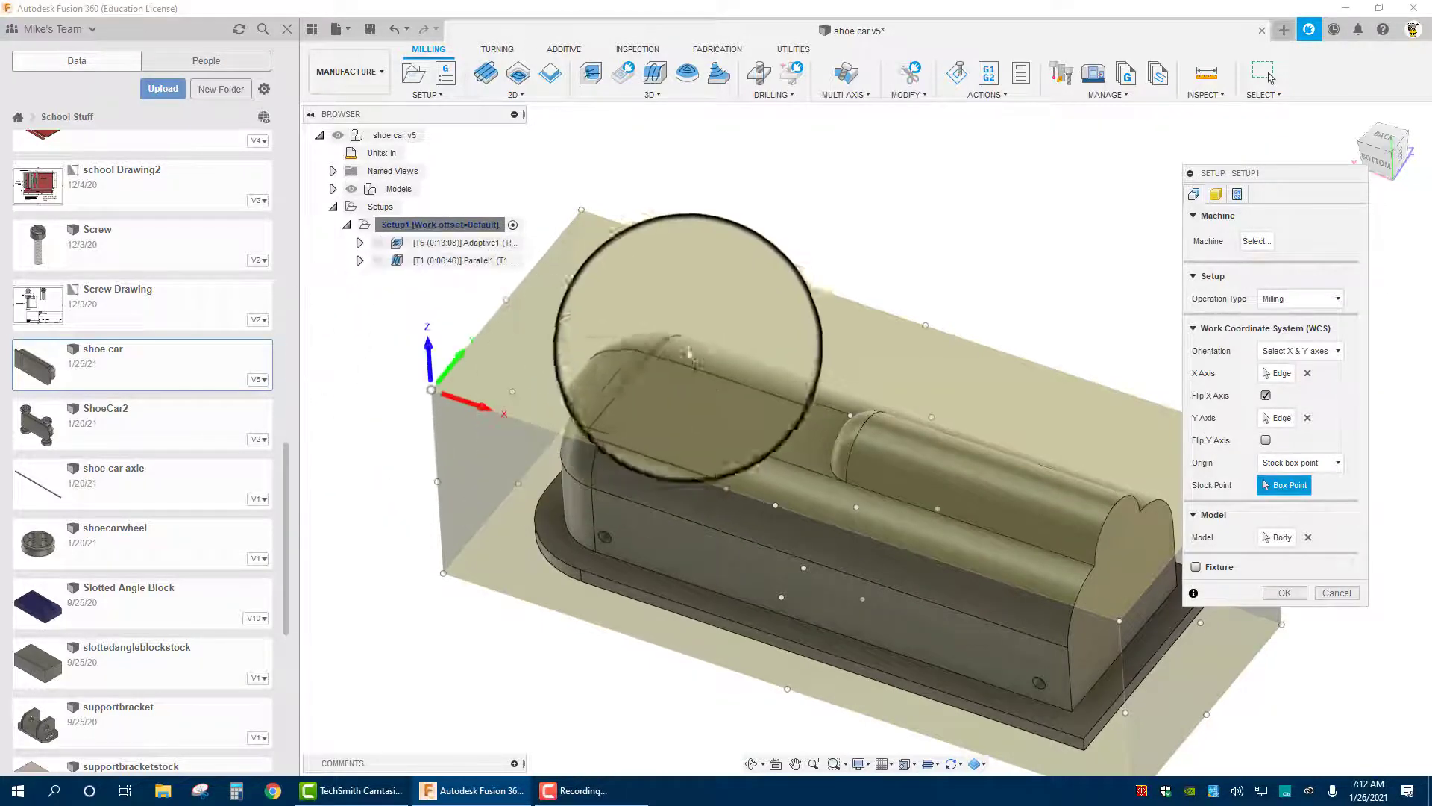
middle_click_drag(727, 396, 726, 377)
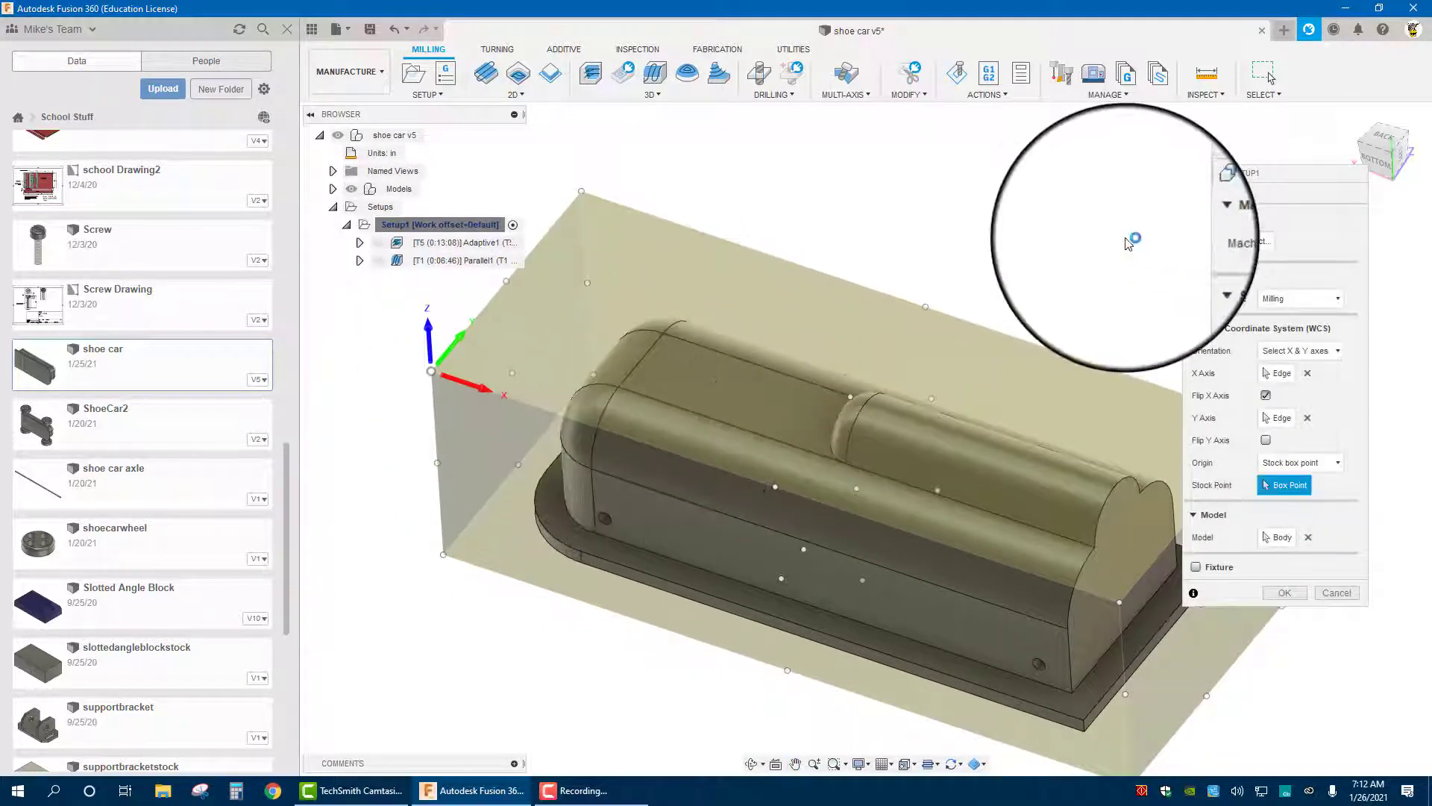
Examine Setup1's stock dimensions and model position settings, viewing the stock block around the car body from several sides.
left_click(1210, 193)
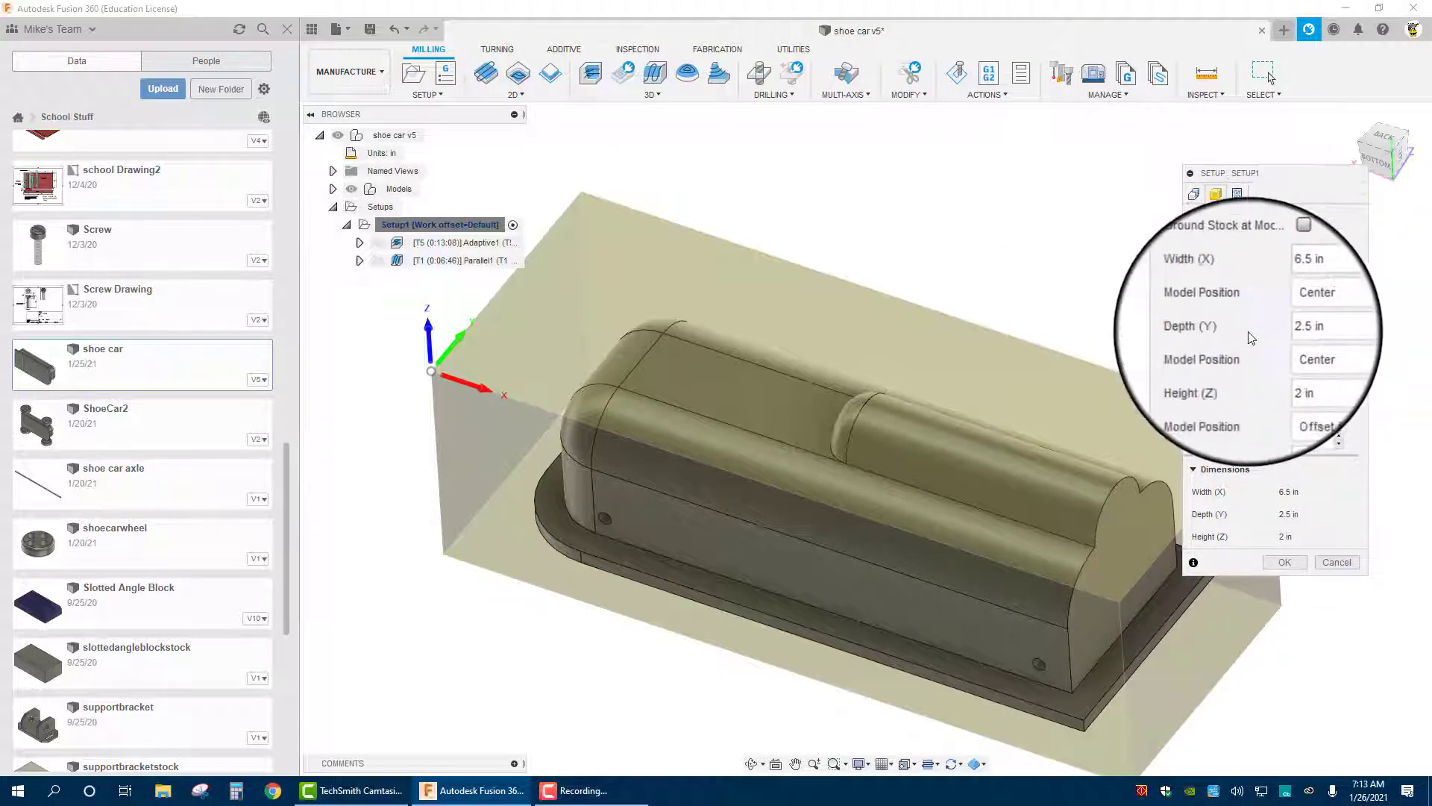
middle_click_drag(820, 459, 820, 459)
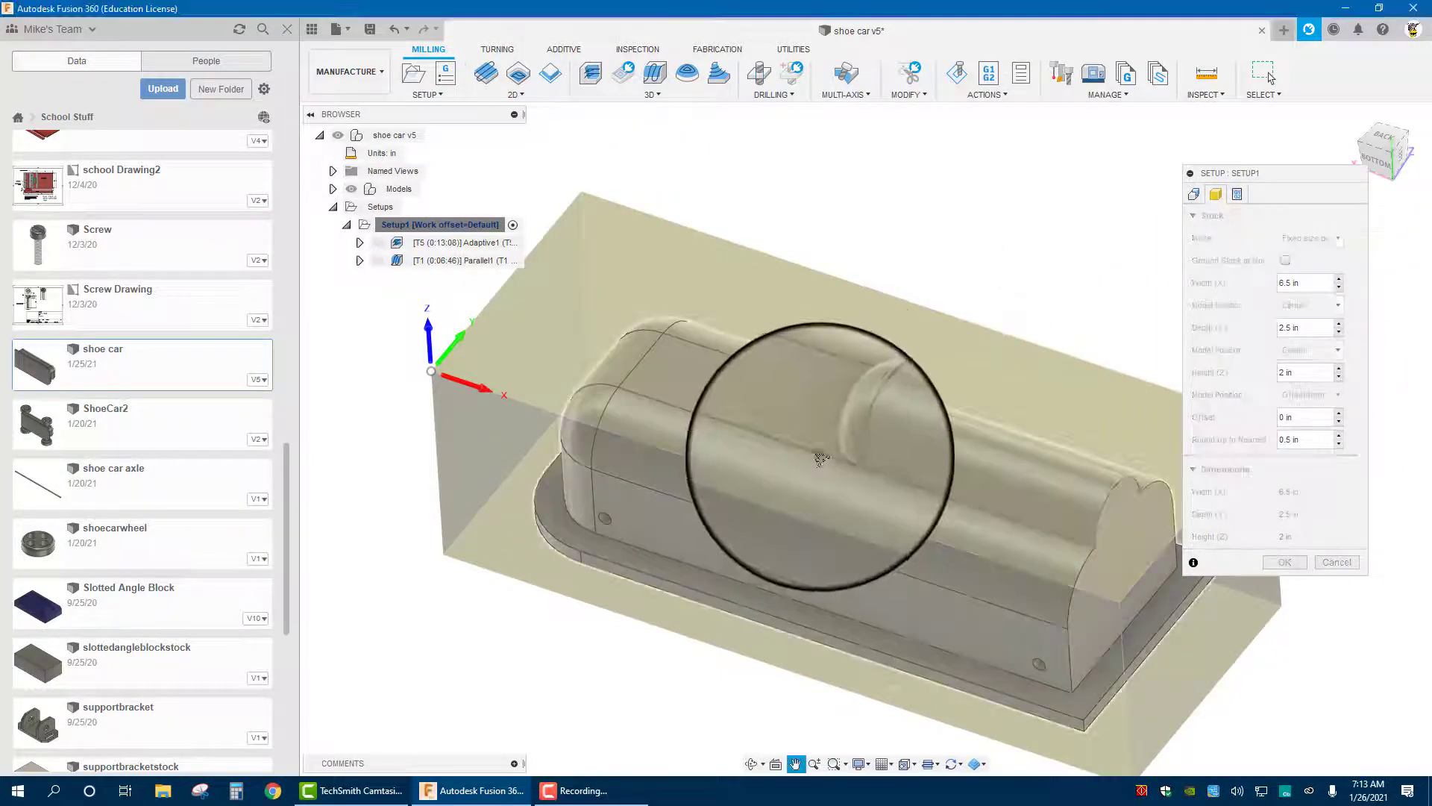
middle_click_drag(822, 399, 709, 457, "shift")
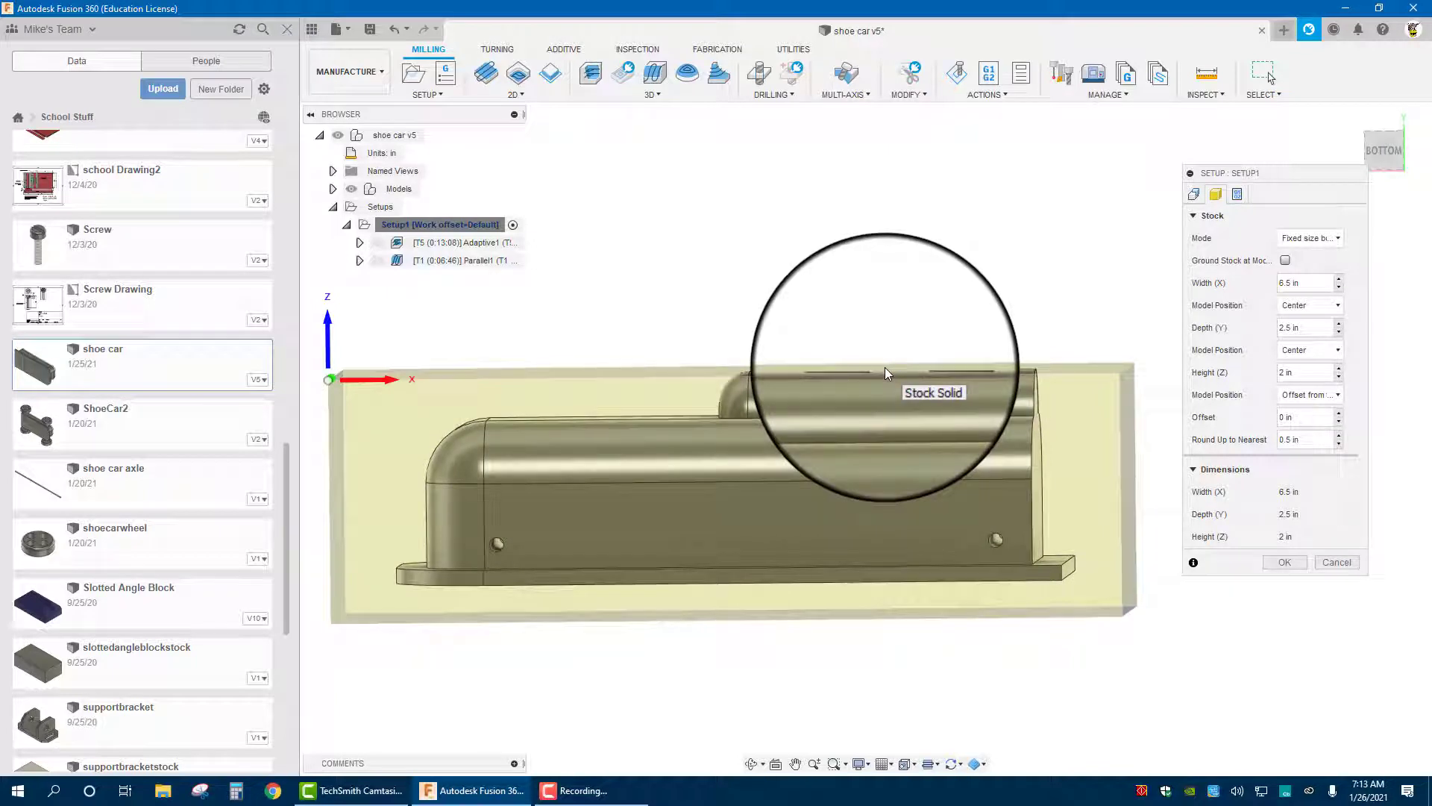
middle_click_drag(774, 592, 710, 521, "shift")
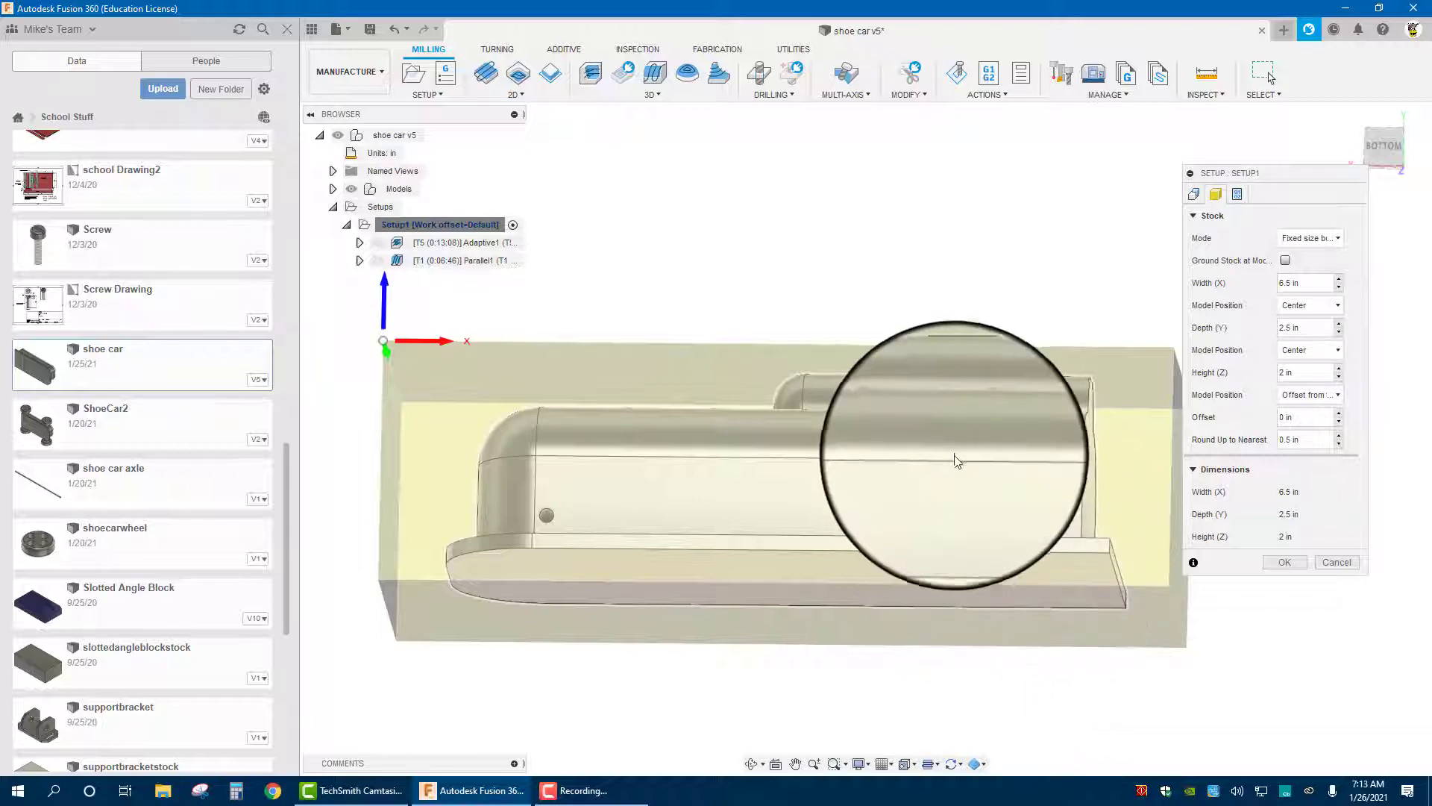
middle_click_drag(826, 419, 980, 266, "shift")
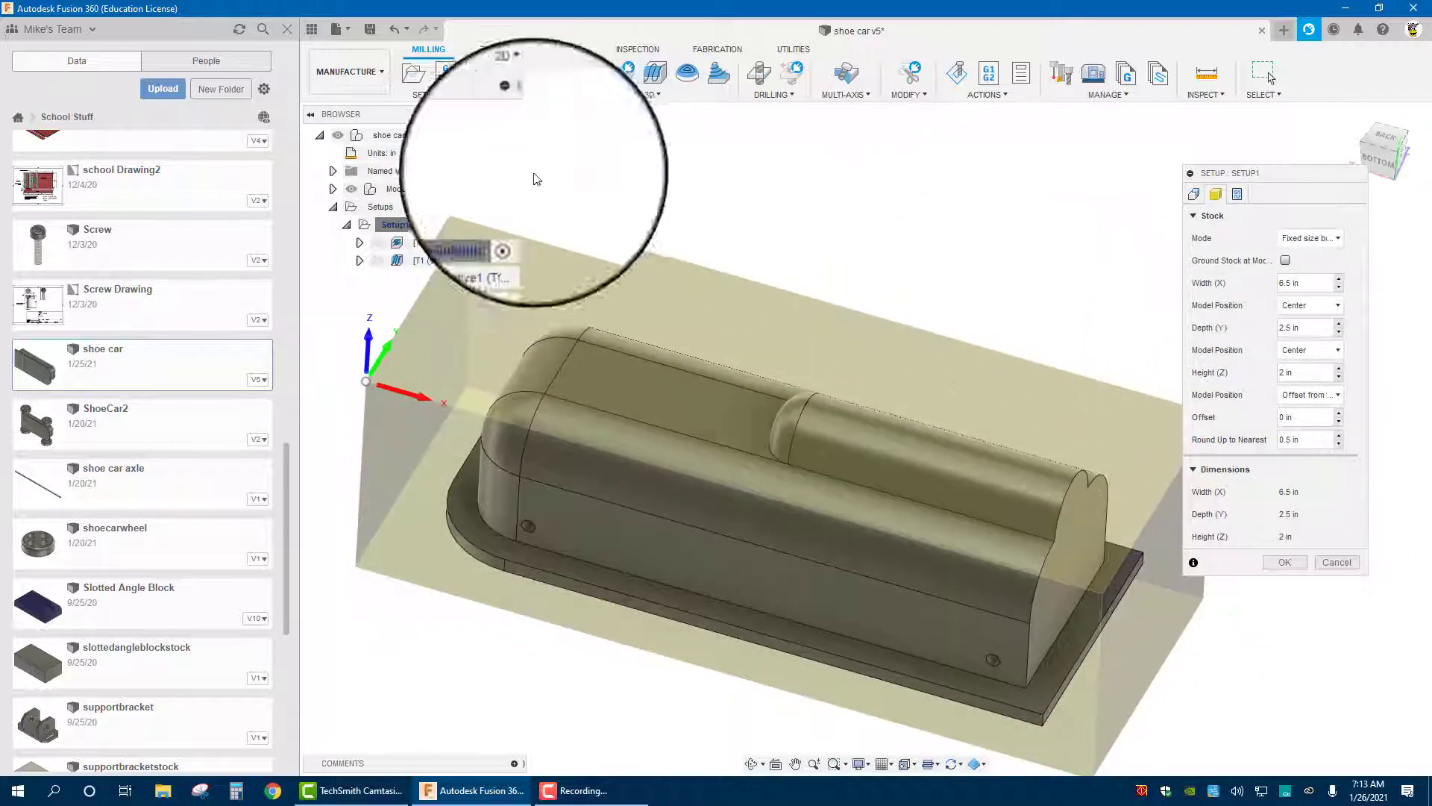
middle_click_drag(545, 160, 586, 468)
middle_click_drag(621, 560, 699, 535, "shift")
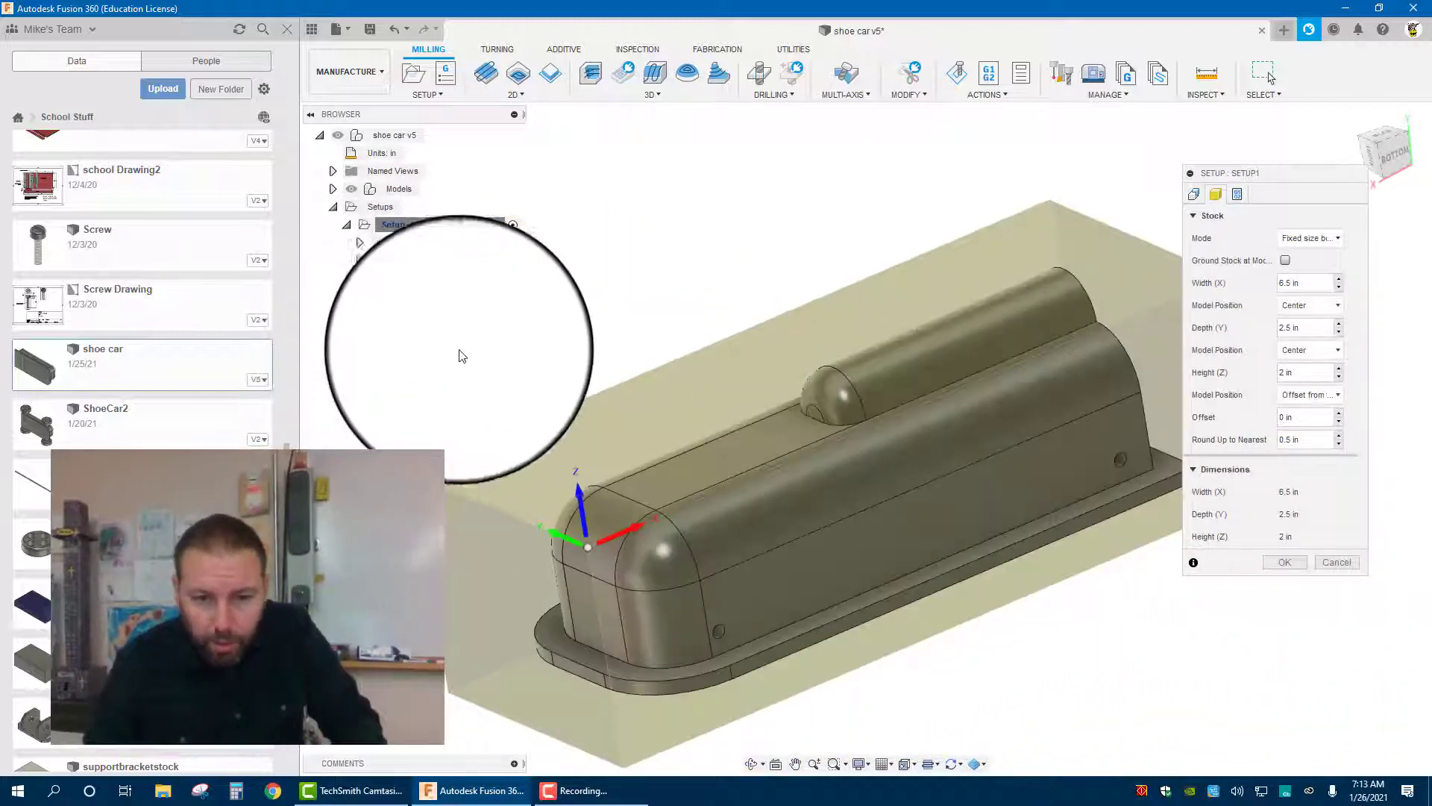
scroll(462, 355, "down", 3)
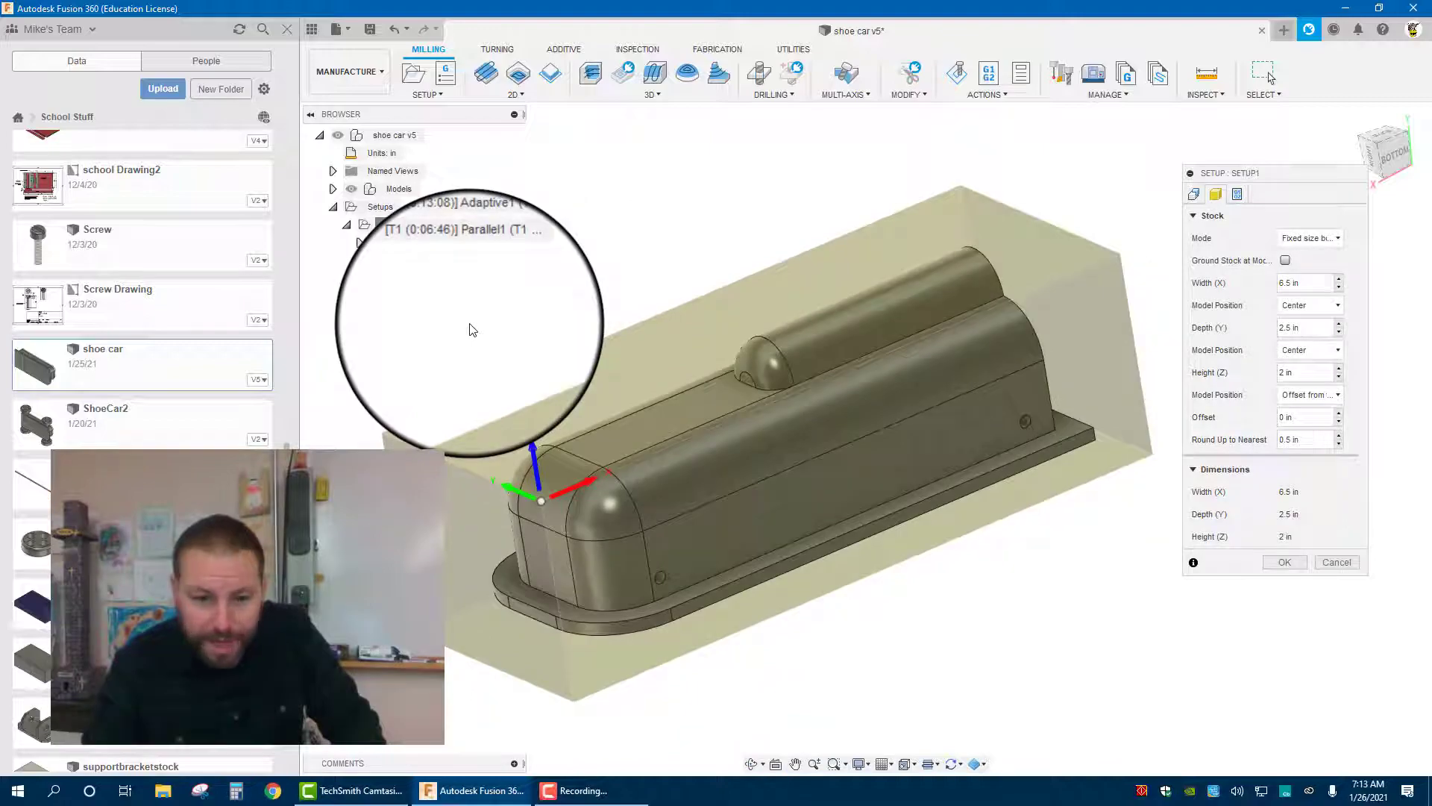